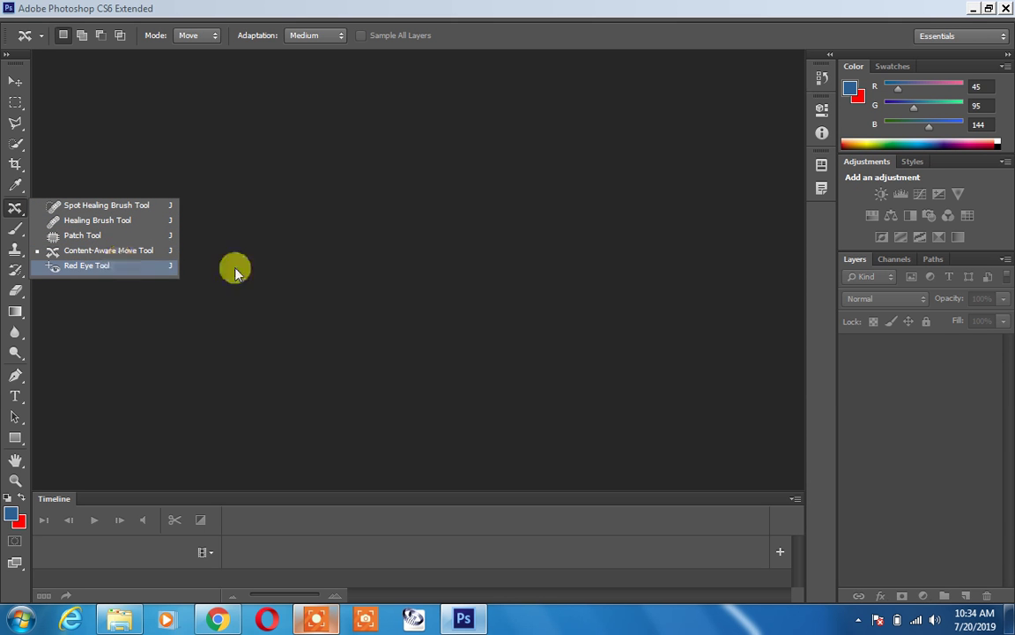
- Open the image How-To-Cure-Pimple-On-Face-At-Home-600x465.jpg from the Desktop
double_click(265, 267)
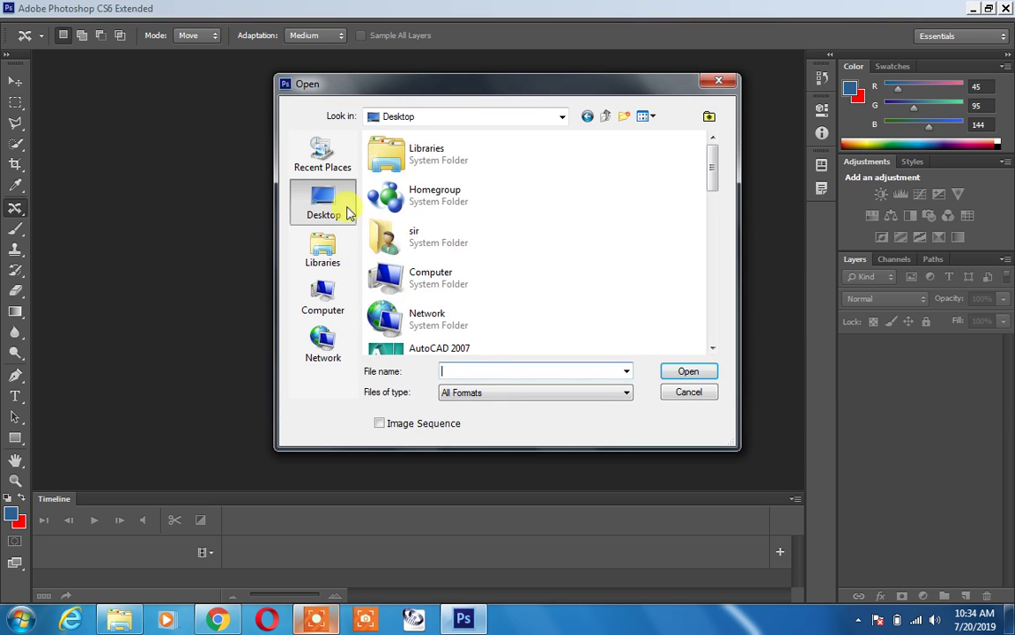
click(465, 252)
scroll(469, 283, down, 3)
scroll(469, 289, up, 2)
scroll(469, 290, down, 3)
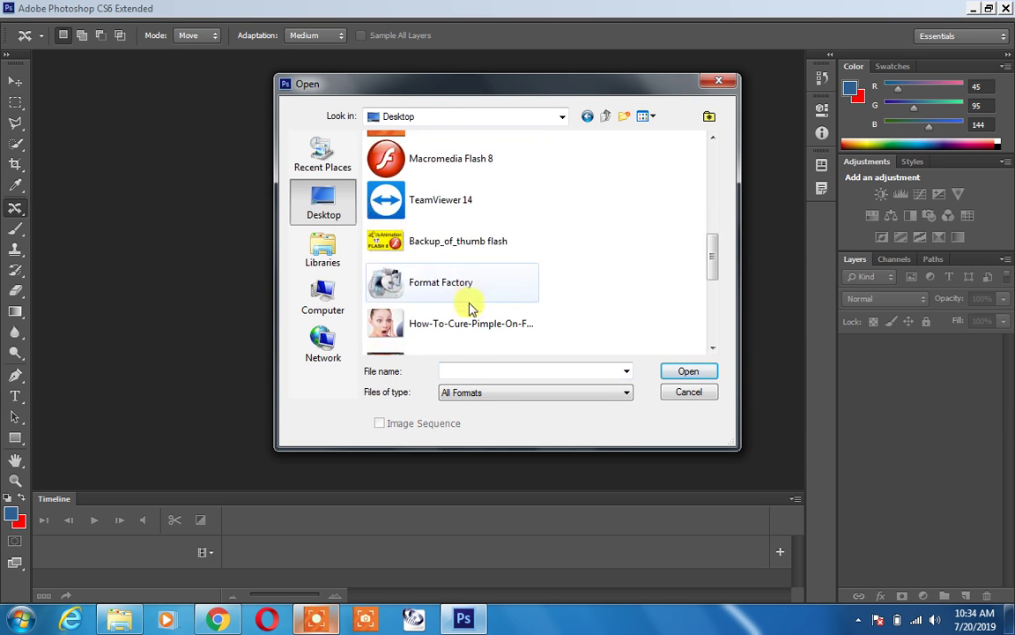
click(433, 328)
click(683, 370)
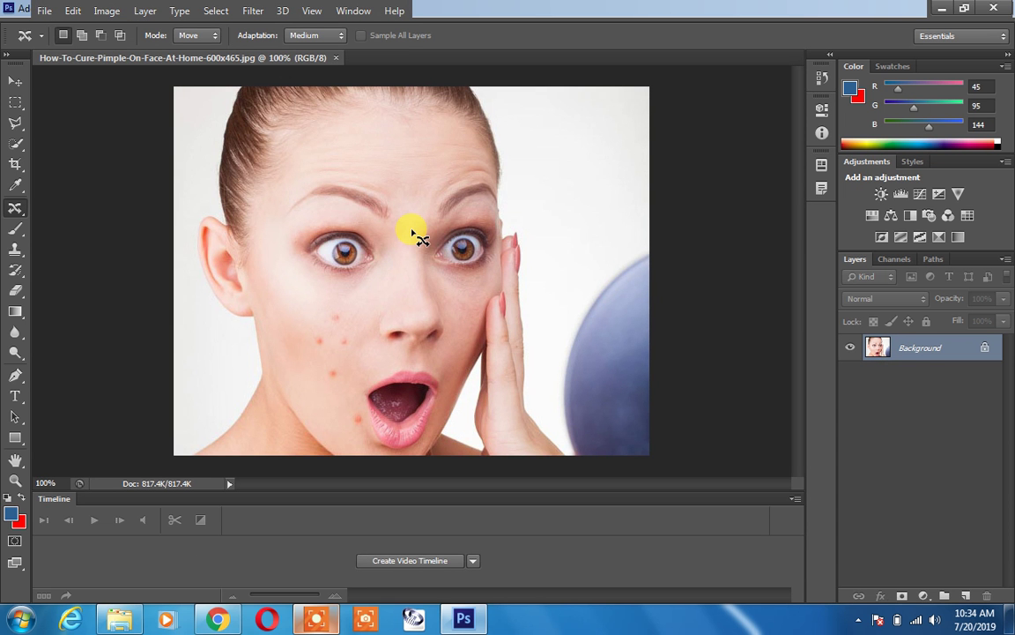
- Remove the uppermost cheek pimple with the Patch tool, using clean skin nearby as the source, and clear the selection
scroll(412, 232, up, 2)
drag(310, 308, 460, 84)
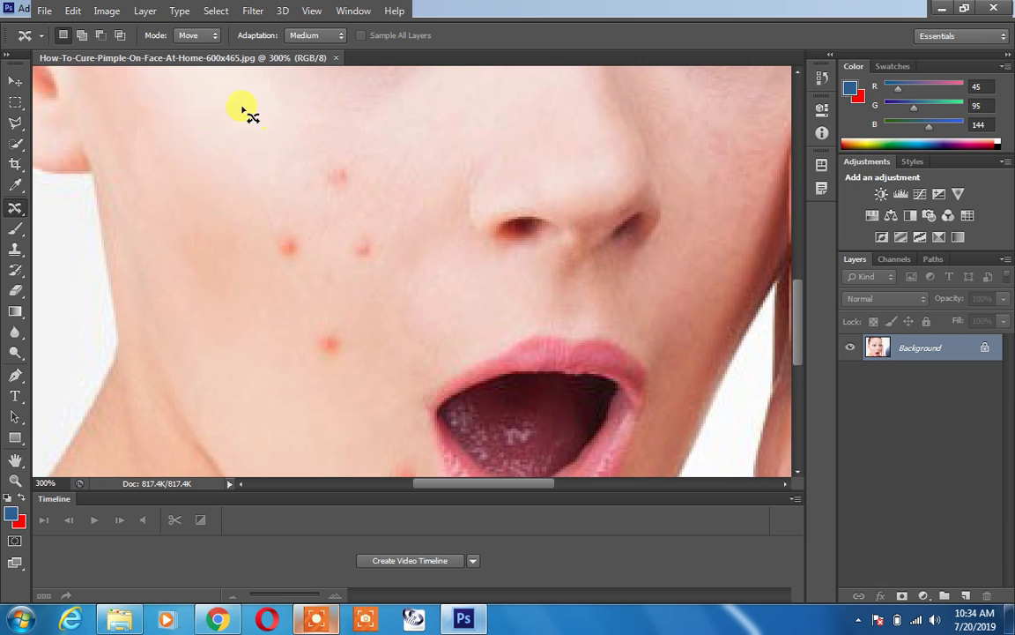
right_click(15, 207)
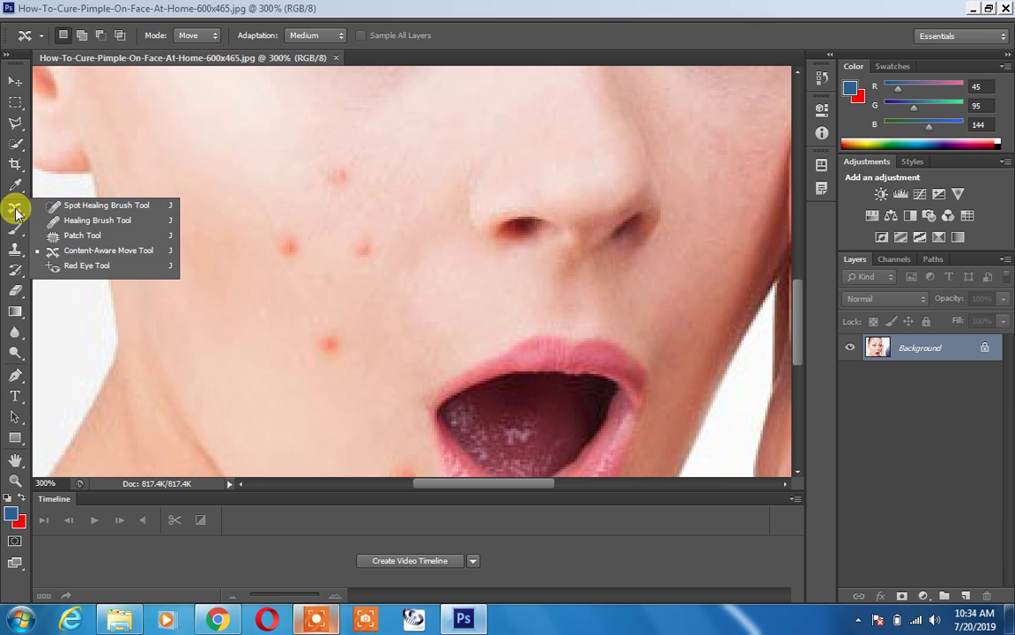
click(83, 235)
mouse_move(334, 204)
mouse_down()
mouse_move(369, 166)
mouse_move(360, 154)
mouse_move(329, 159)
mouse_up()
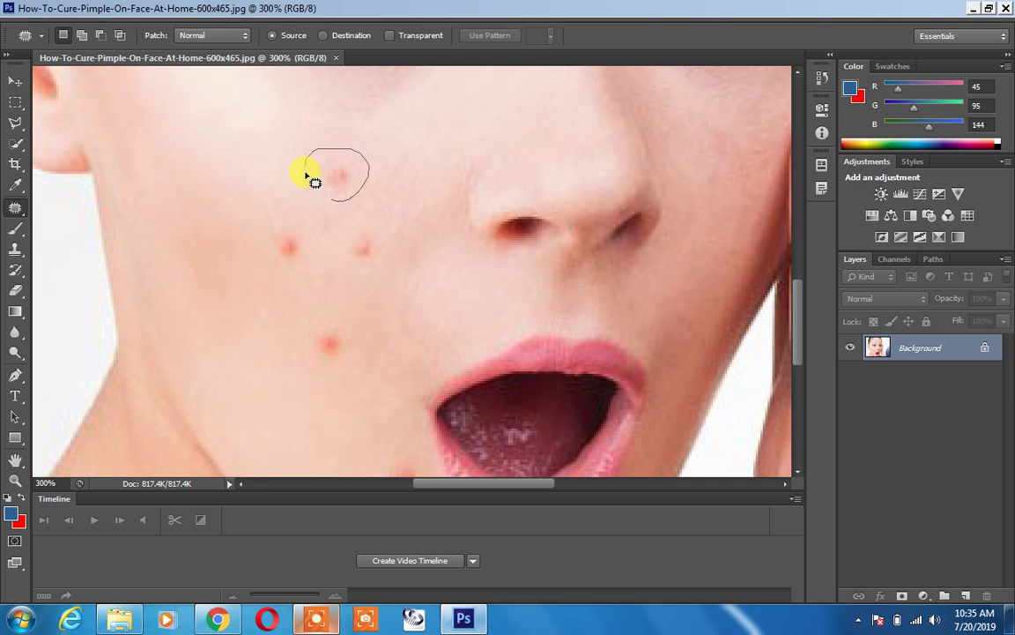
mouse_move(334, 204)
mouse_down()
mouse_move(240, 205)
mouse_move(172, 221)
mouse_move(168, 251)
mouse_move(208, 335)
mouse_up()
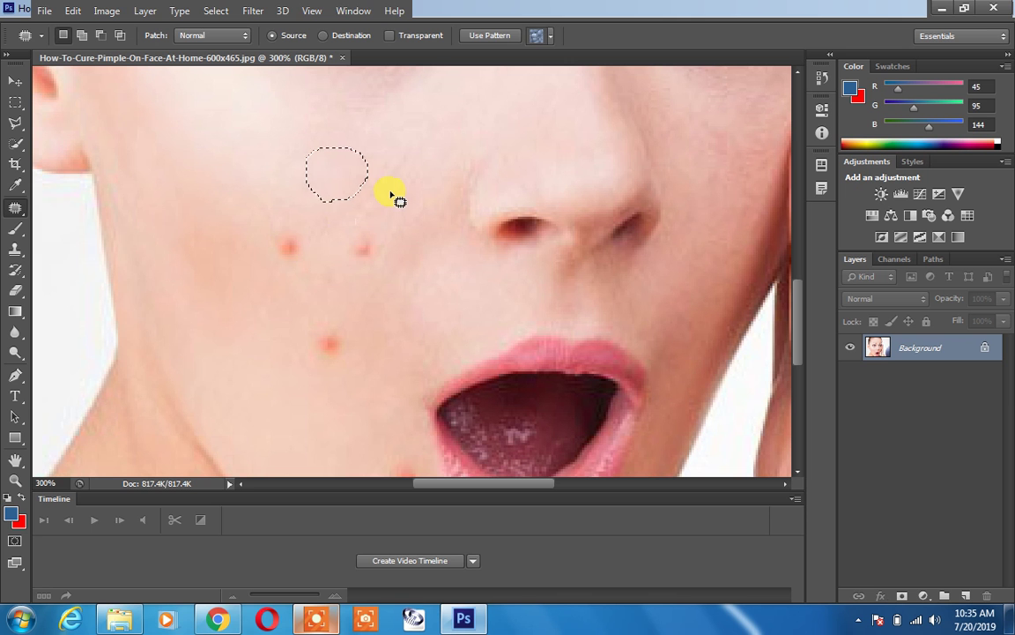
key(ctrl+d)
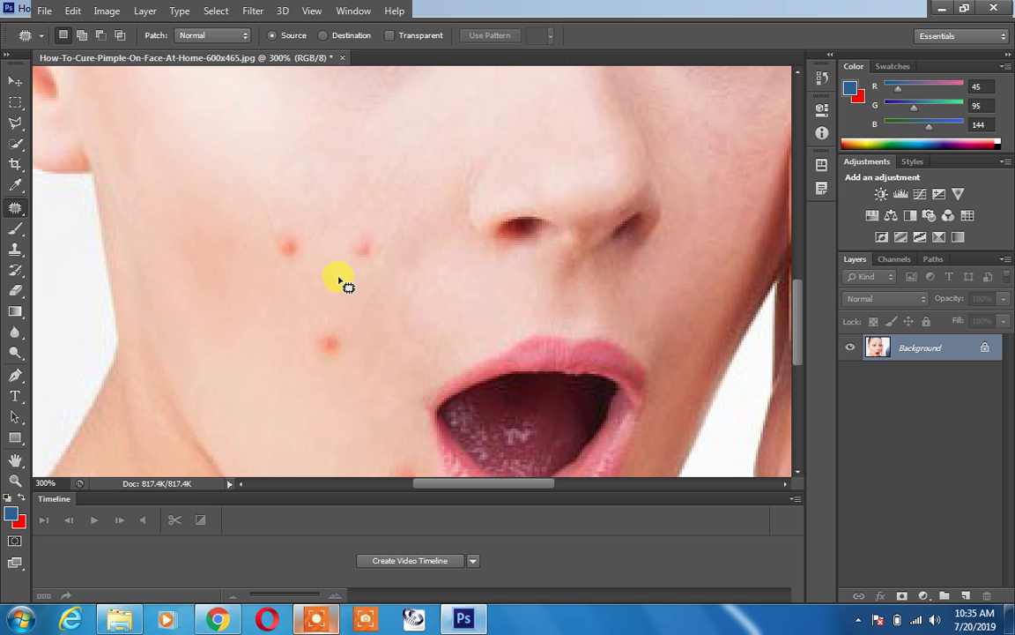
- Try patching the three remaining cheek pimples as one area with clean skin beside them, and undo the patch
mouse_move(244, 219)
mouse_down()
mouse_move(313, 203)
mouse_move(379, 220)
mouse_move(391, 321)
mouse_move(346, 376)
mouse_move(319, 381)
mouse_move(294, 365)
mouse_move(266, 286)
mouse_move(264, 216)
mouse_up()
mouse_move(290, 295)
mouse_down()
mouse_move(203, 288)
mouse_move(140, 269)
mouse_move(148, 268)
mouse_up()
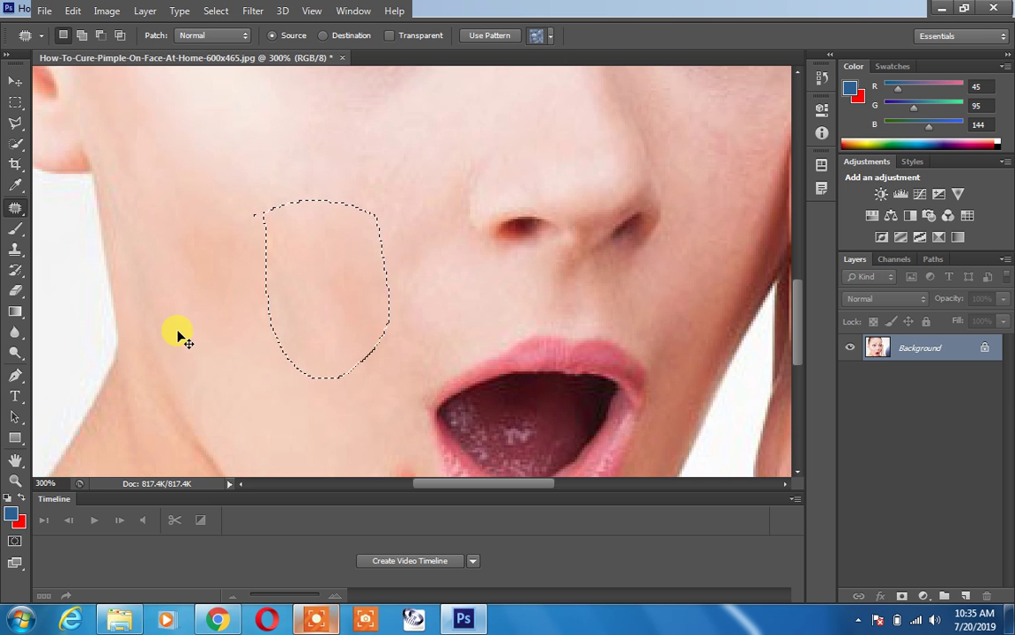
key(ctrl+d)
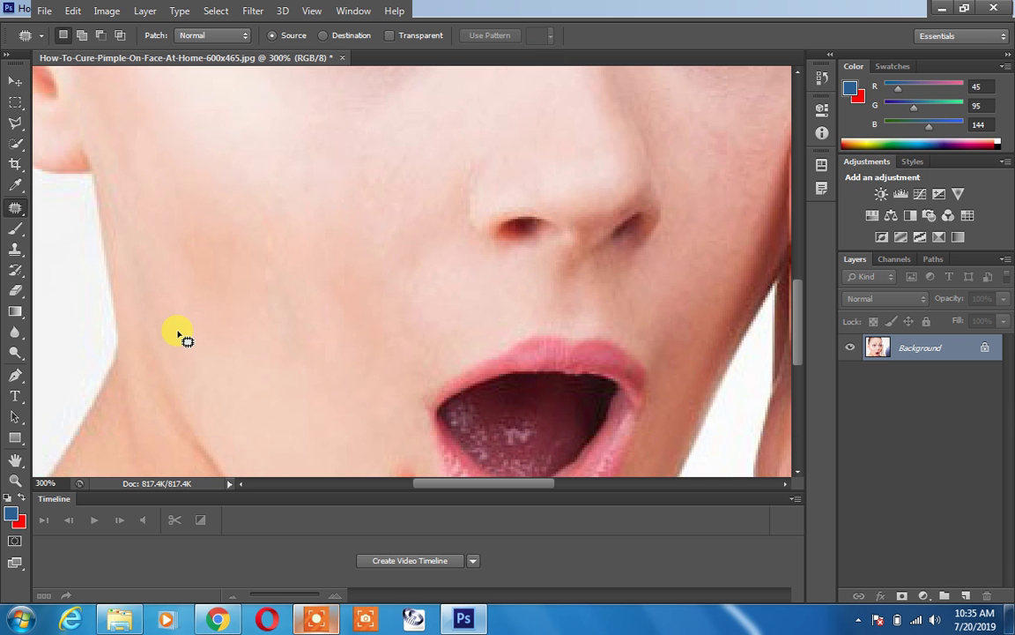
key(ctrl+z)
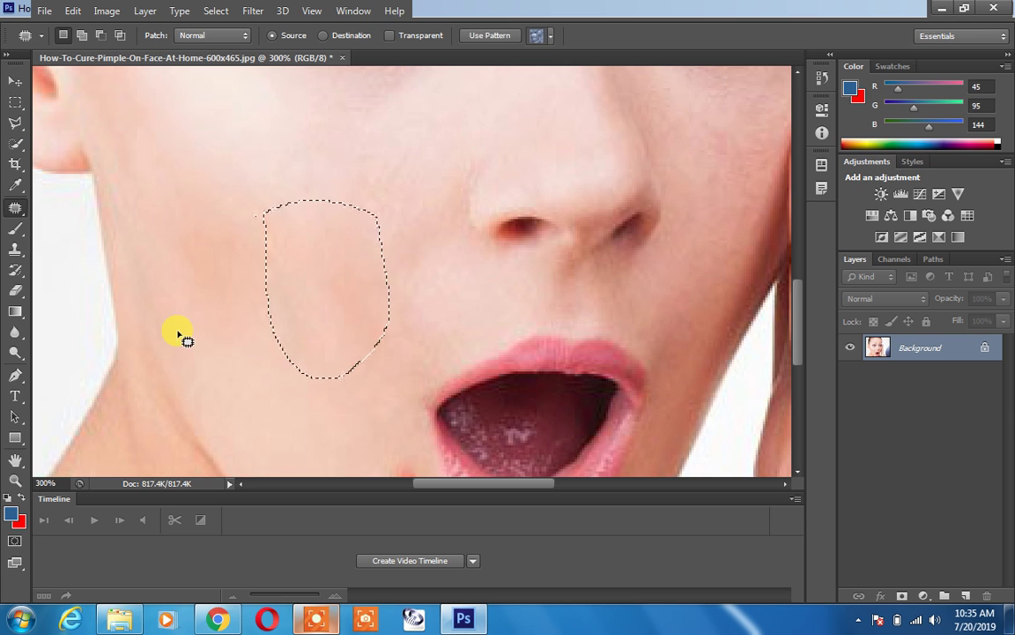
key(ctrl+d)
key(ctrl+z)
key(ctrl+alt+z)
key(ctrl+d)
- Patch the cheek pimple nearest the nose with clean skin from the upper cheek and clear the selection
mouse_move(350, 233)
mouse_down()
mouse_move(340, 255)
mouse_move(376, 270)
mouse_move(390, 255)
mouse_move(348, 222)
mouse_up()
drag(381, 126, 388, 125)
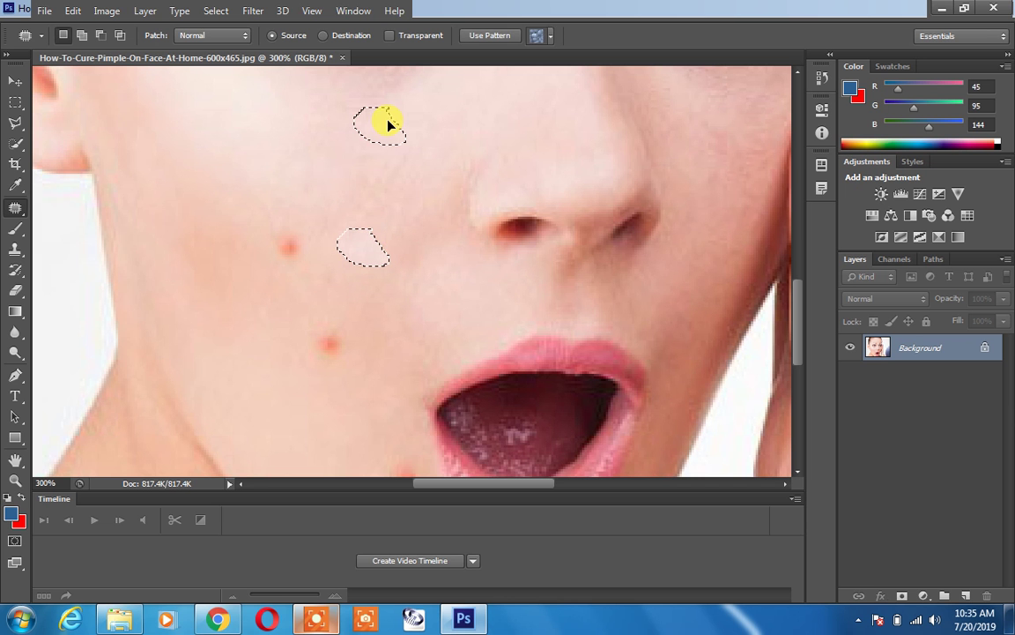
drag(326, 143, 328, 141)
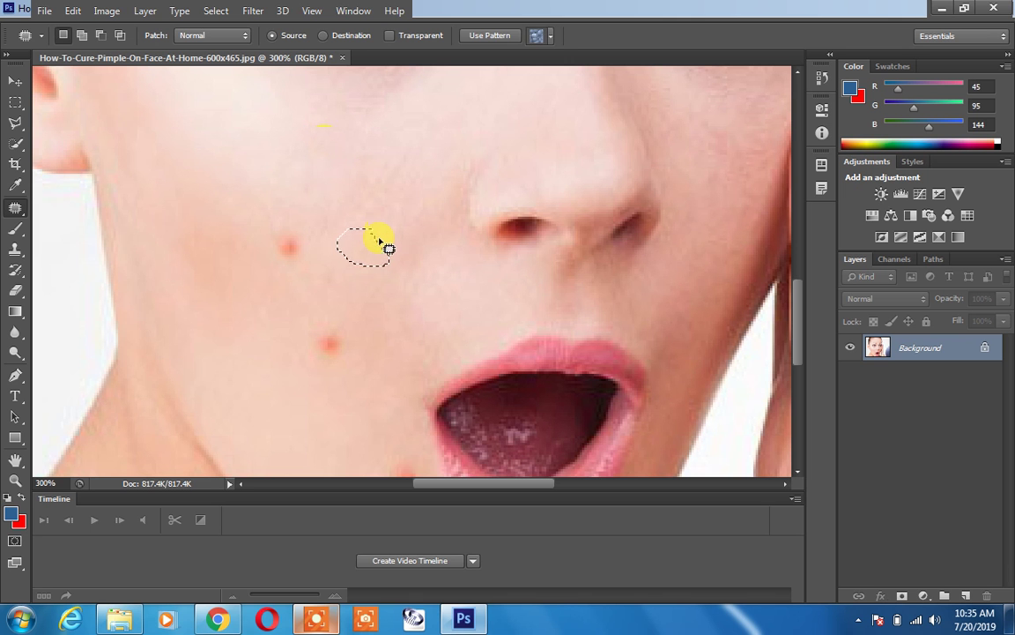
key(ctrl+d)
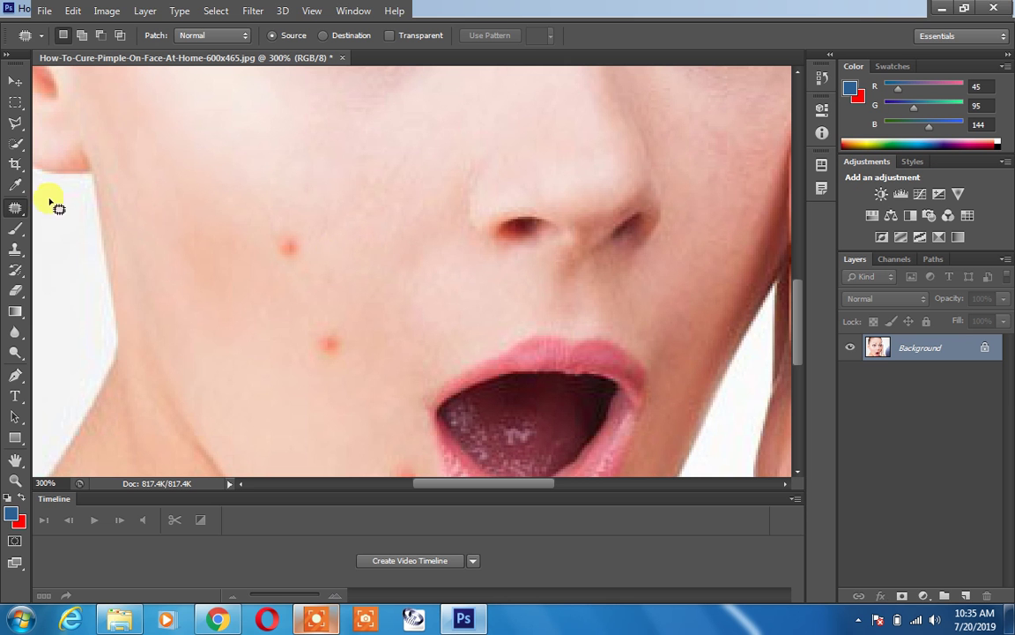
- Move the upper of the two remaining cheek pimples higher up the cheek with the Content-Aware Move tool and deselect it
right_click(15, 207)
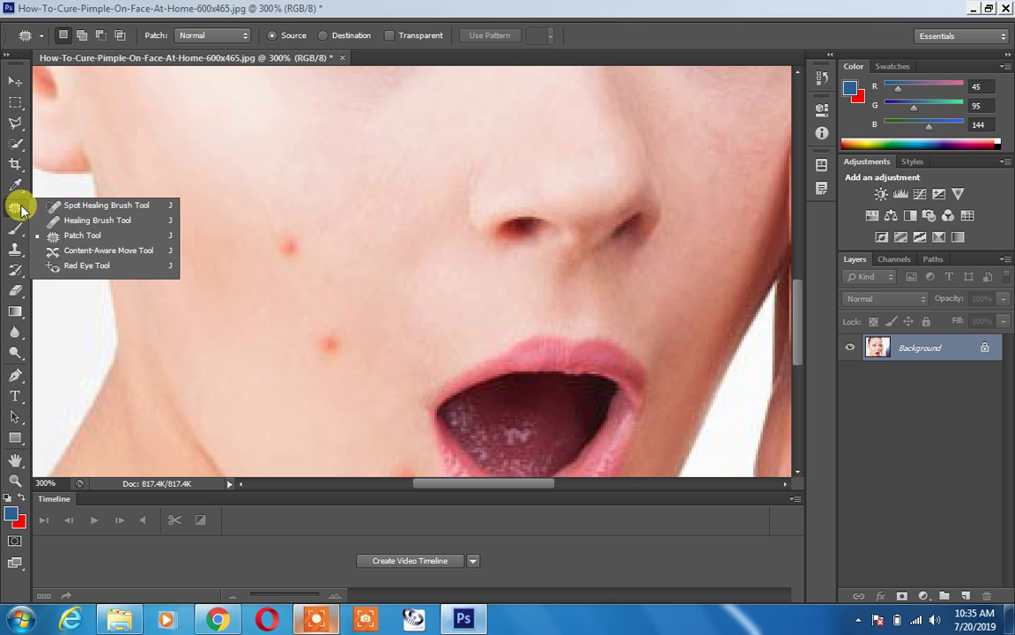
click(113, 252)
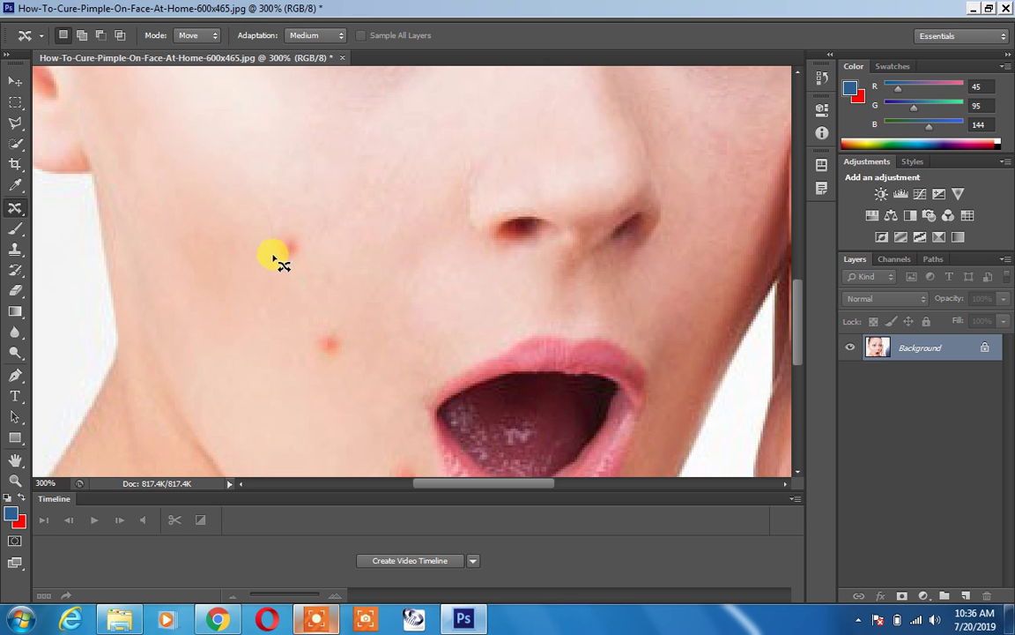
drag(274, 266, 329, 257)
mouse_move(268, 212)
mouse_down()
mouse_move(263, 258)
mouse_move(274, 269)
mouse_move(317, 179)
mouse_up()
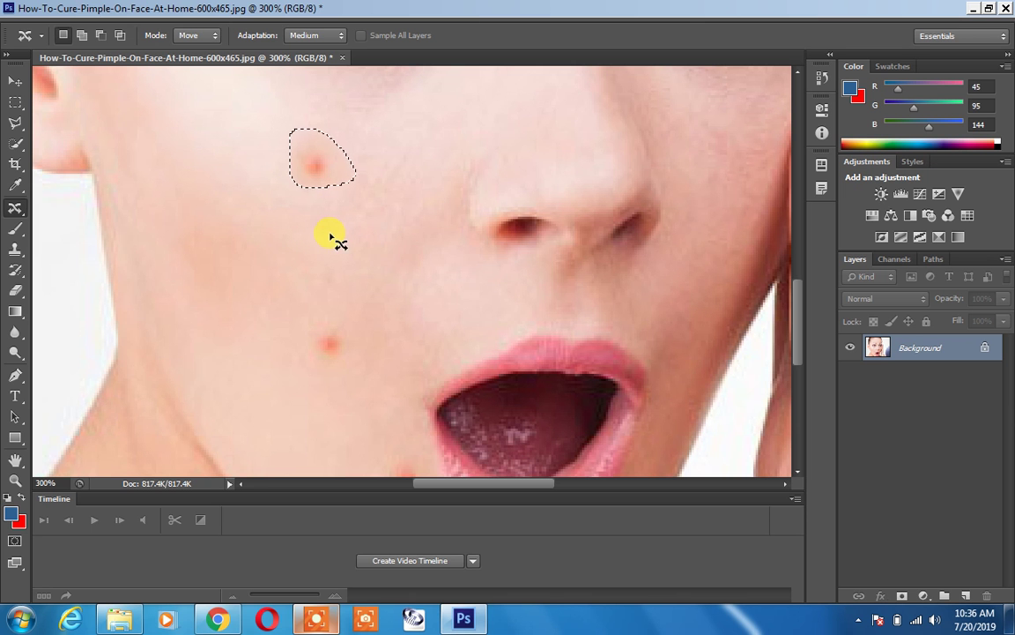
key(ctrl+d)
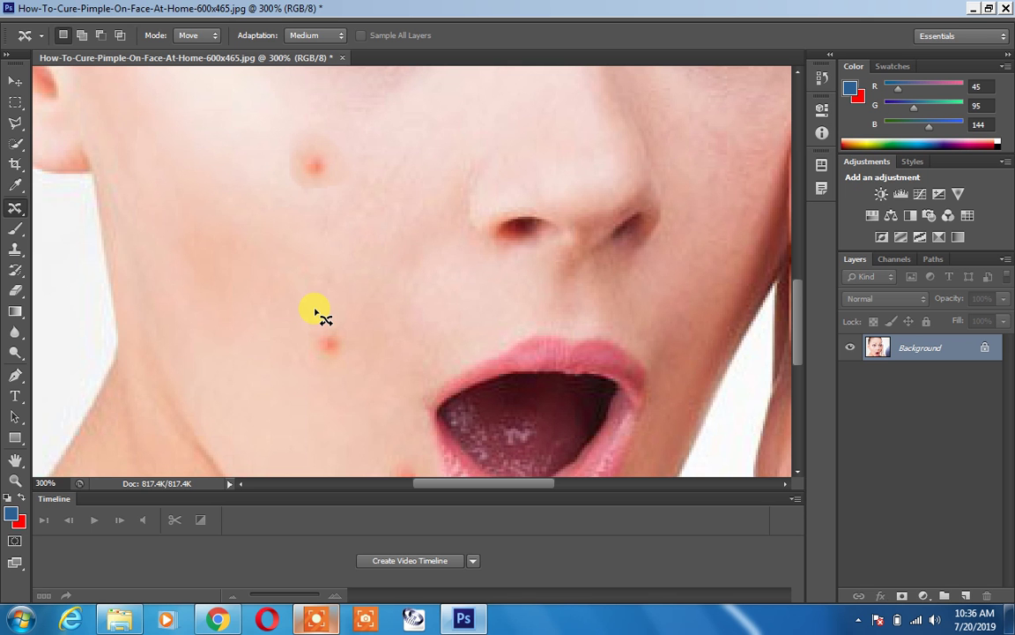
- Move the lower cheek pimple up to mid-cheek and back down toward the jaw with Content-Aware Move, and clear the selection
mouse_move(317, 328)
mouse_down()
mouse_move(300, 340)
mouse_move(319, 361)
mouse_move(365, 363)
mouse_move(345, 331)
mouse_move(315, 328)
mouse_move(316, 290)
mouse_move(301, 272)
mouse_up()
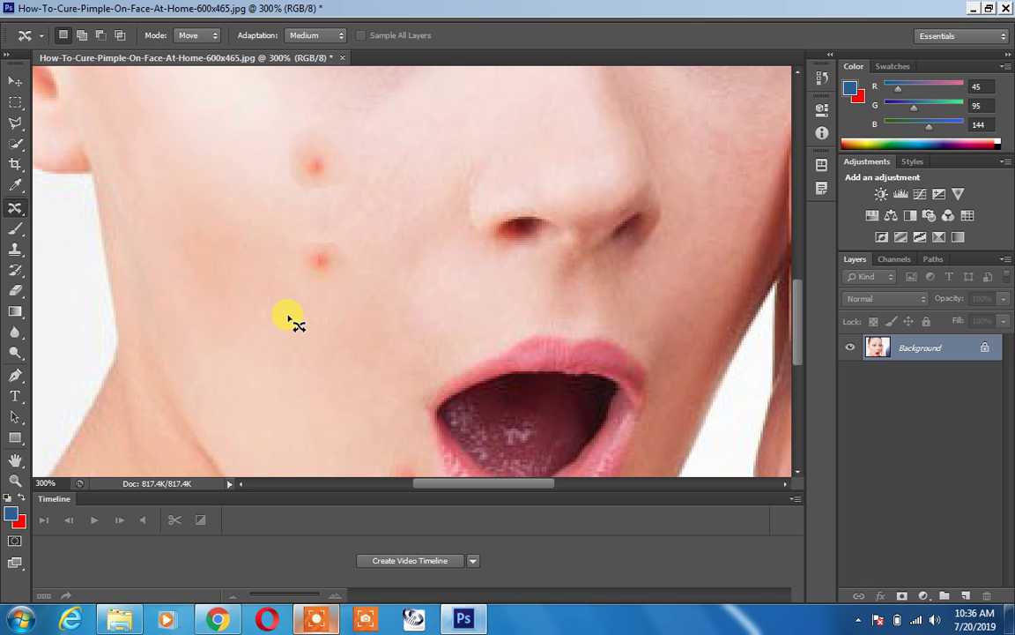
mouse_move(281, 264)
mouse_down()
mouse_move(325, 234)
mouse_move(346, 242)
mouse_move(345, 262)
mouse_move(329, 274)
mouse_move(305, 283)
mouse_move(288, 270)
mouse_move(282, 334)
mouse_move(258, 359)
mouse_up()
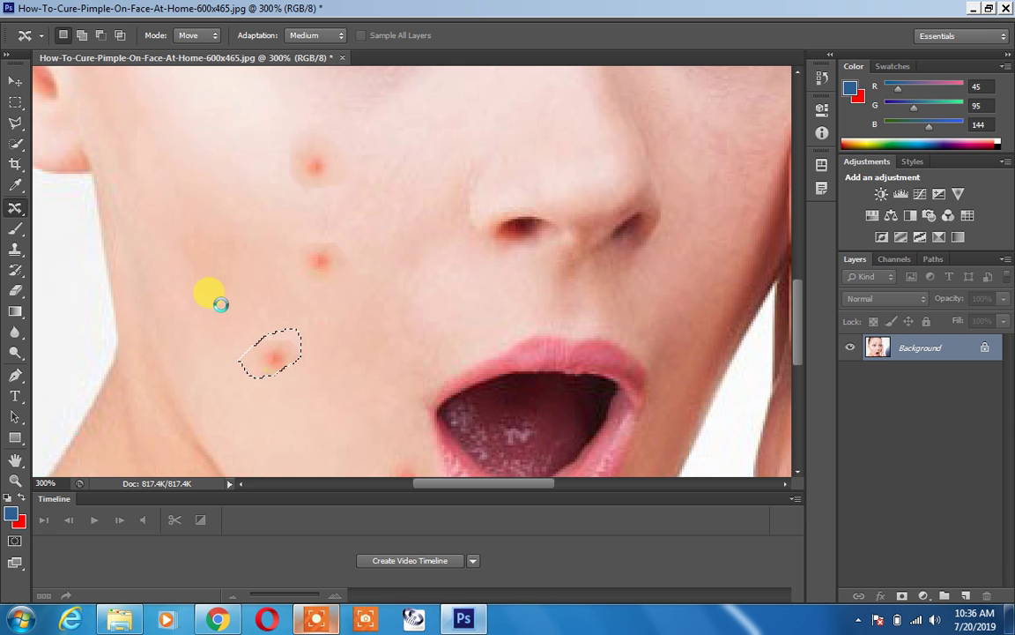
right_click(24, 210)
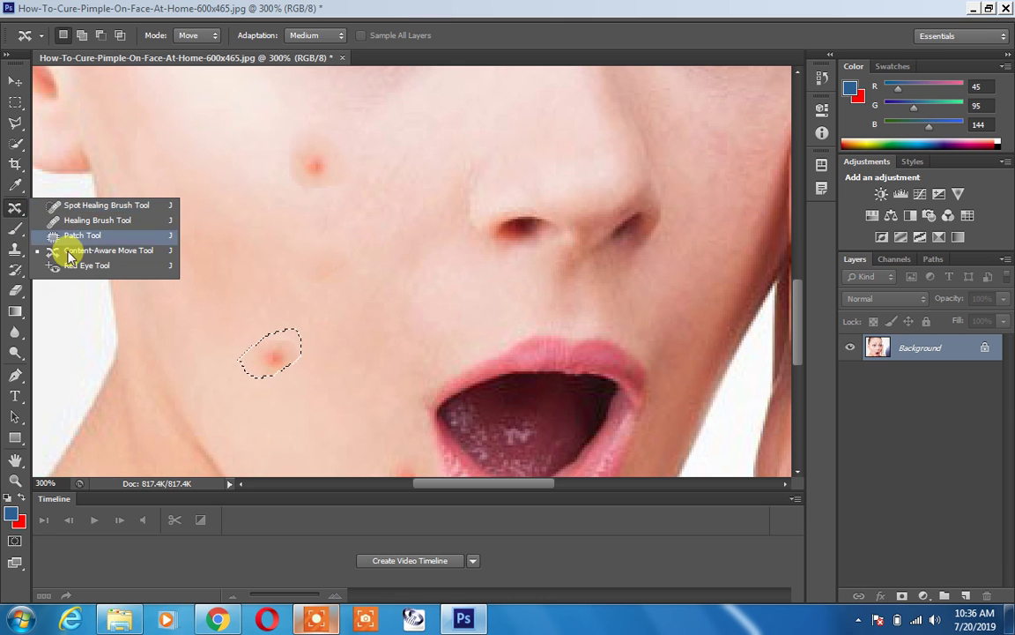
click(212, 387)
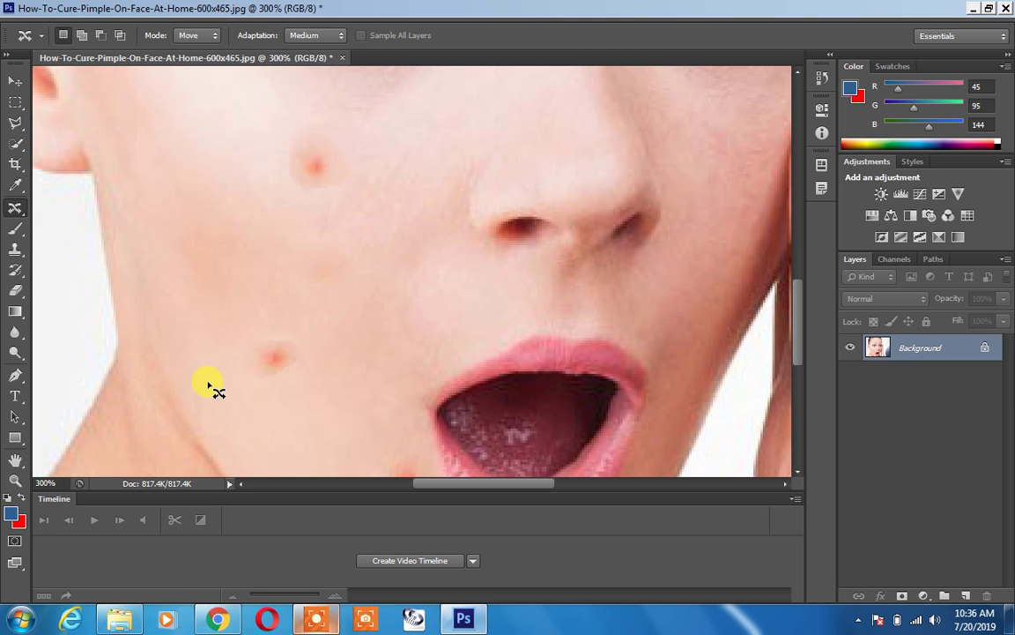
- Remove both relocated cheek pimples with the Patch tool, using clean skin between them, and clear the selection
right_click(18, 209)
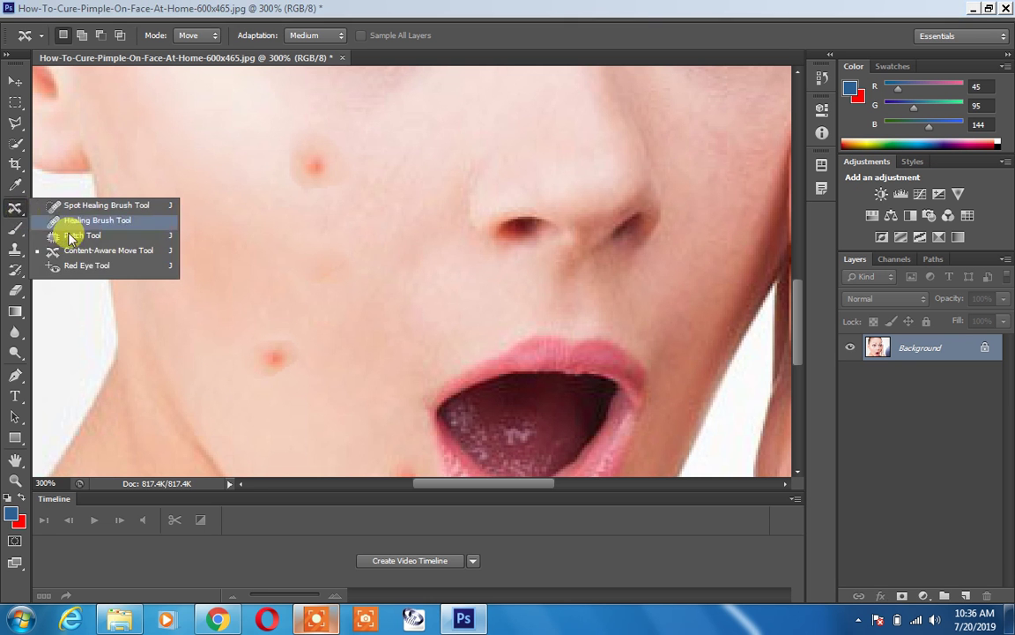
click(104, 235)
mouse_move(304, 208)
mouse_down()
mouse_move(347, 176)
mouse_move(340, 145)
mouse_move(307, 126)
mouse_move(266, 130)
mouse_move(263, 176)
mouse_move(328, 207)
mouse_move(310, 231)
mouse_move(311, 281)
mouse_up()
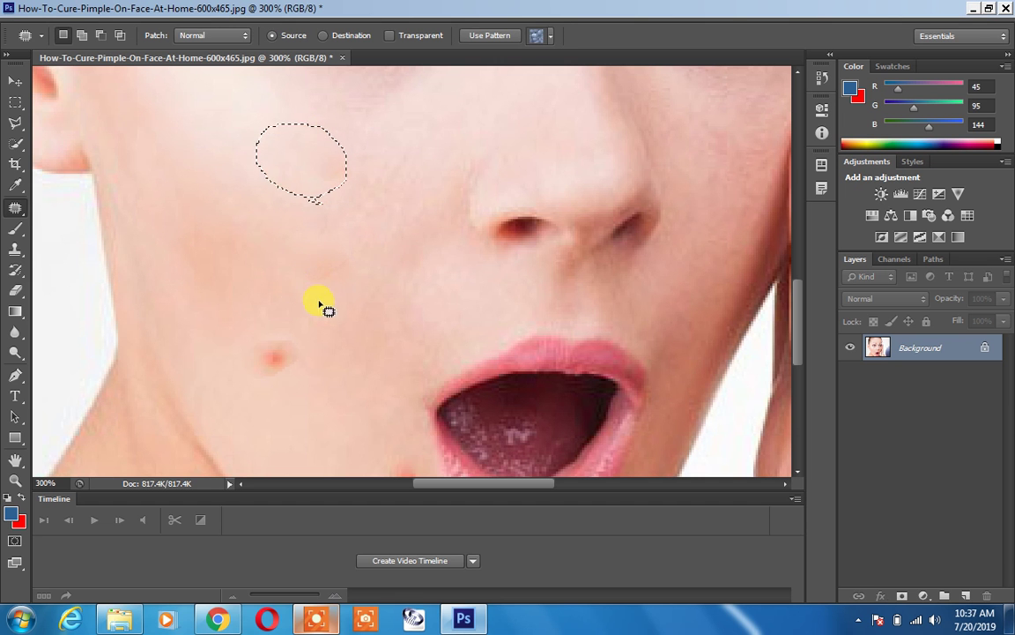
mouse_move(284, 327)
mouse_down()
mouse_move(237, 341)
mouse_move(245, 377)
mouse_move(254, 386)
mouse_move(322, 385)
mouse_move(325, 357)
mouse_move(298, 328)
mouse_move(269, 333)
mouse_move(288, 253)
mouse_up()
key(ctrl+d)
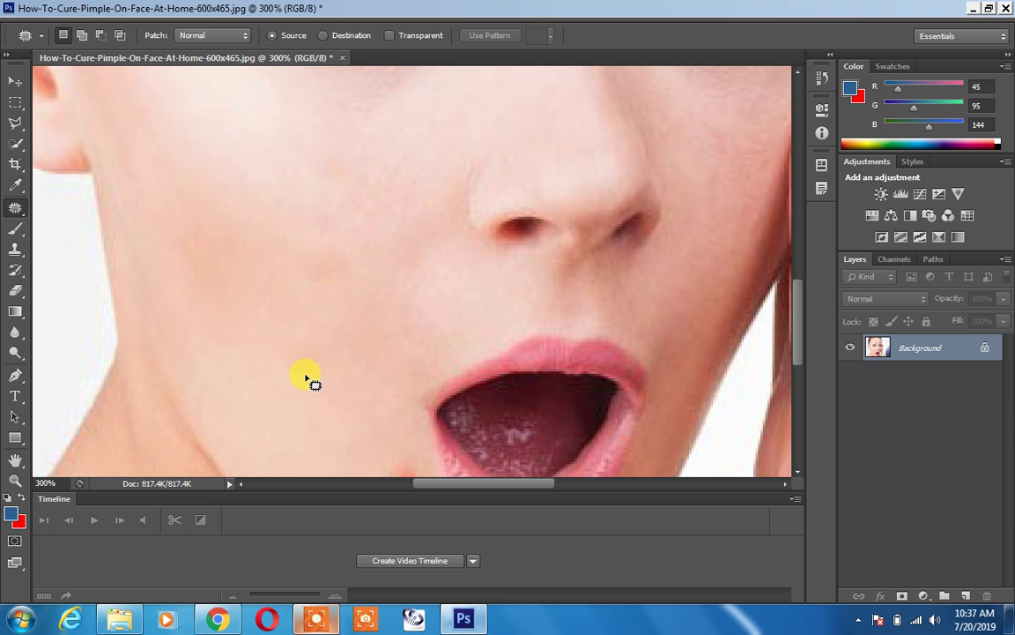
- Try moving the mouth onto the cheek and back with the Content-Aware Move tool, and undo the moves
right_click(21, 207)
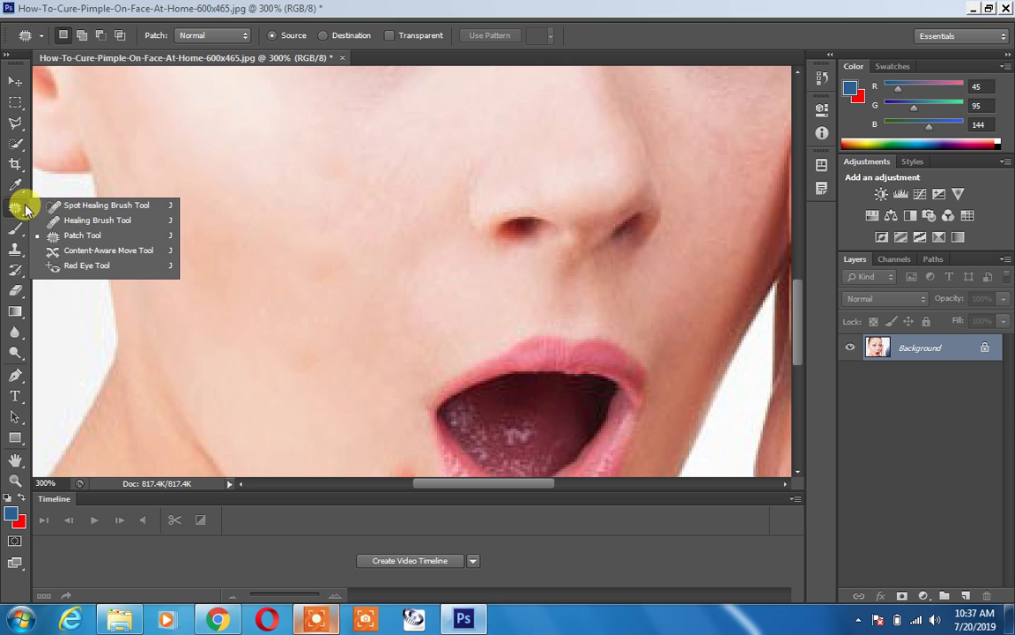
click(103, 253)
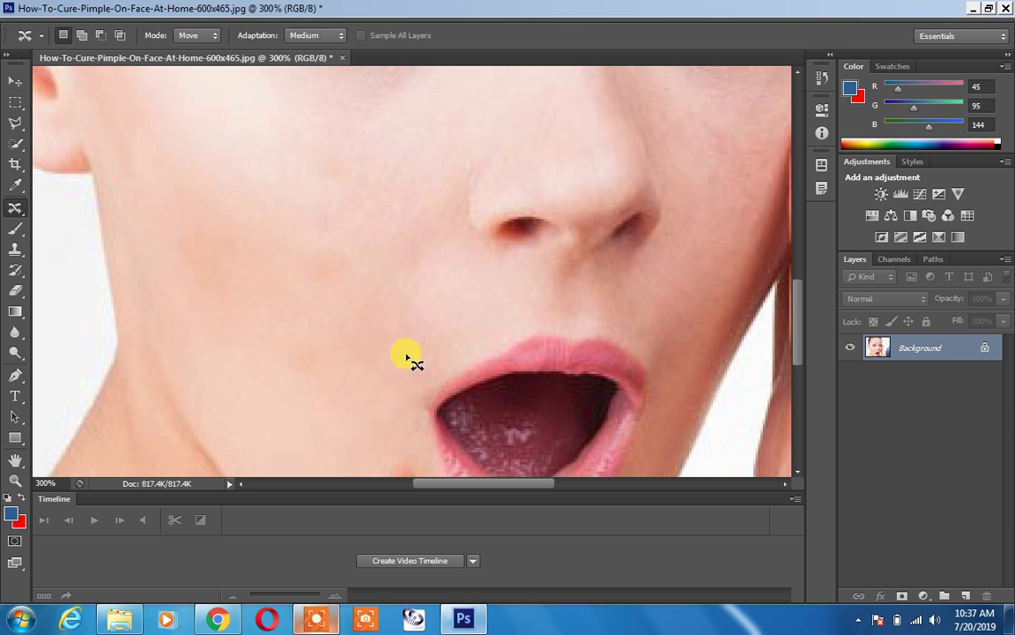
mouse_move(439, 379)
mouse_down()
mouse_move(521, 340)
mouse_move(624, 341)
mouse_move(637, 369)
mouse_move(625, 428)
mouse_move(599, 457)
mouse_move(572, 462)
mouse_move(497, 460)
mouse_move(456, 380)
mouse_up()
mouse_move(515, 397)
mouse_down()
mouse_move(399, 325)
mouse_move(335, 234)
mouse_move(298, 214)
mouse_move(307, 225)
mouse_up()
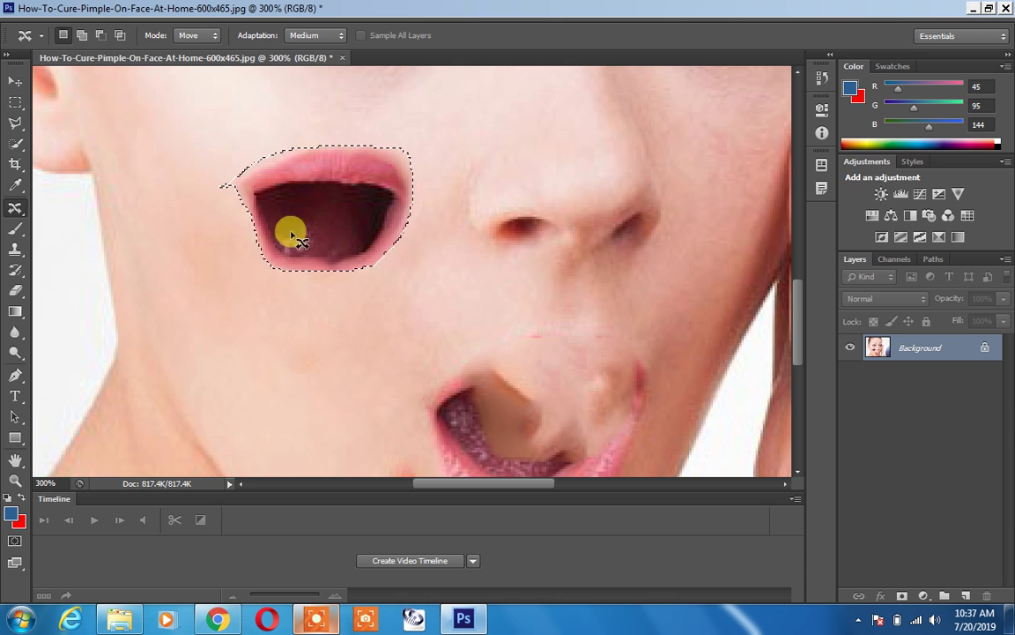
drag(333, 234, 523, 422)
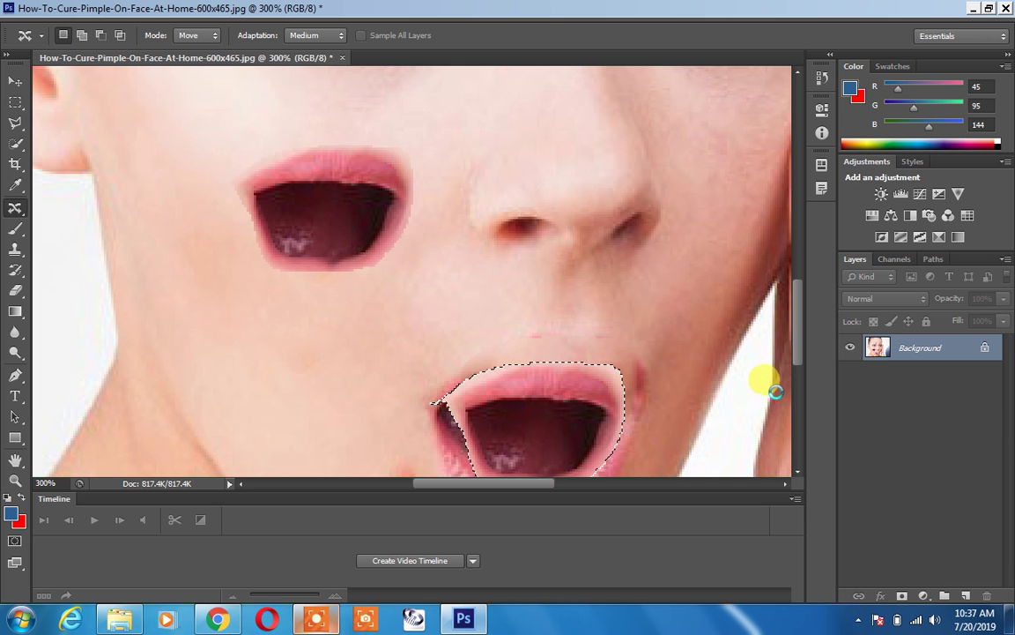
key(ctrl+d)
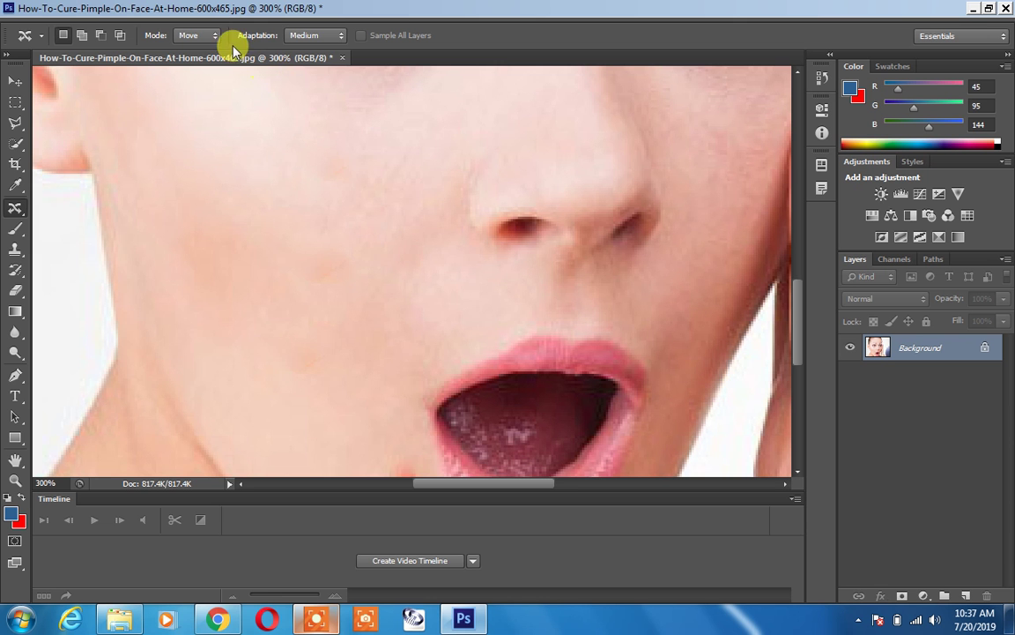
- View the whole retouched portrait in its own window and close it without saving
key(ctrl+0)
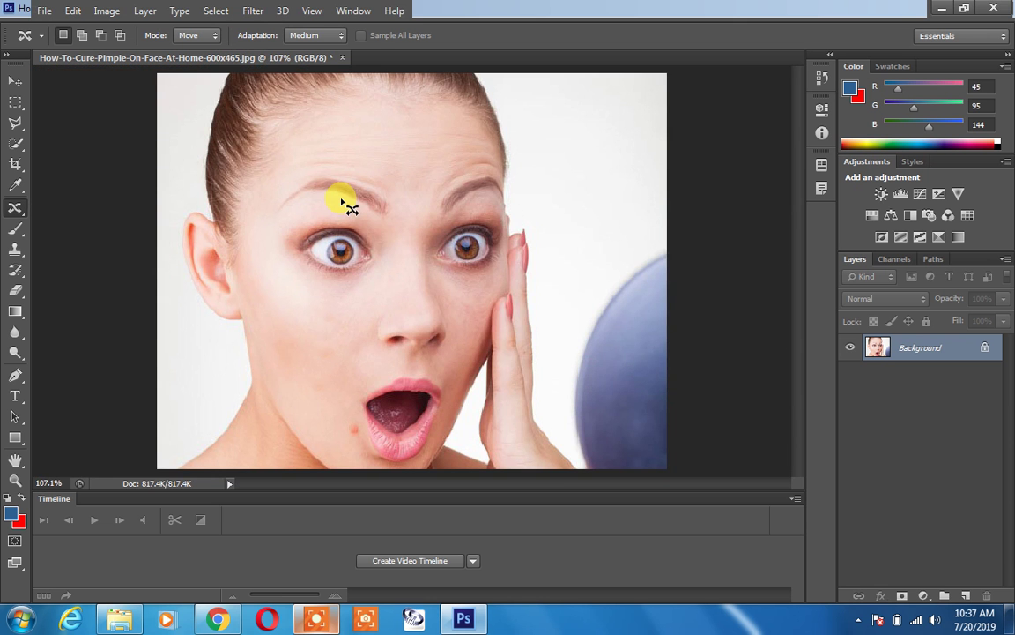
drag(247, 57, 252, 145)
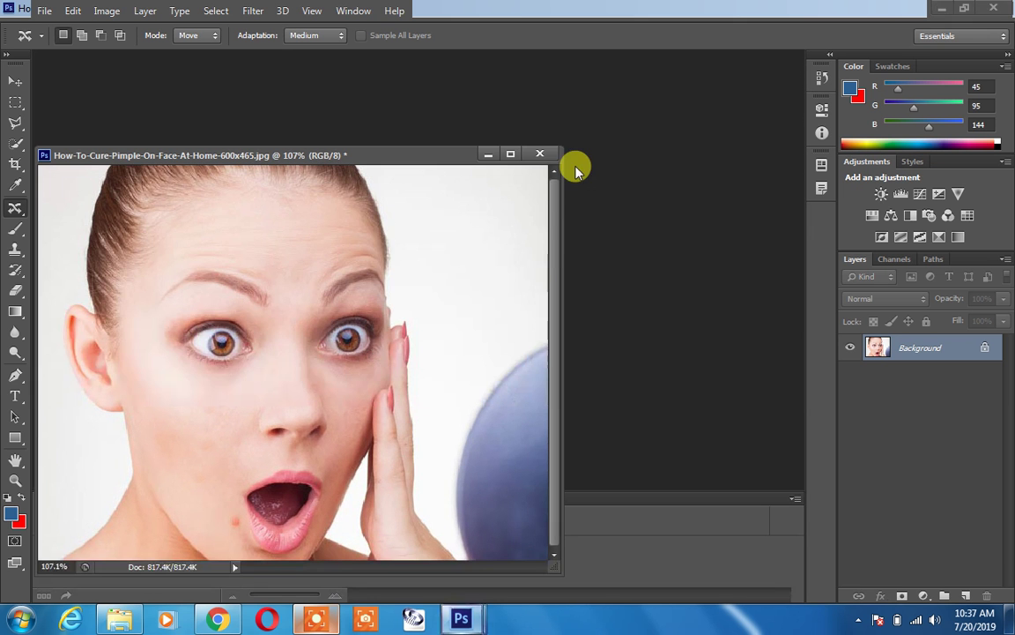
click(540, 155)
click(490, 242)
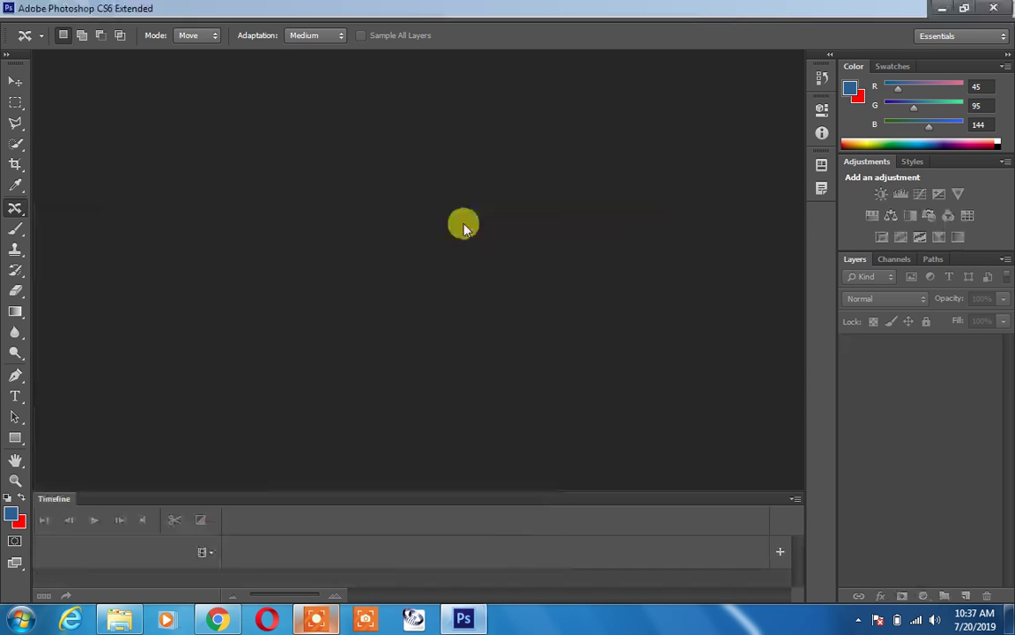
- Open the red-eye-effect photo from the Desktop and discard its embedded color profile
double_click(464, 226)
scroll(474, 255, down, 5)
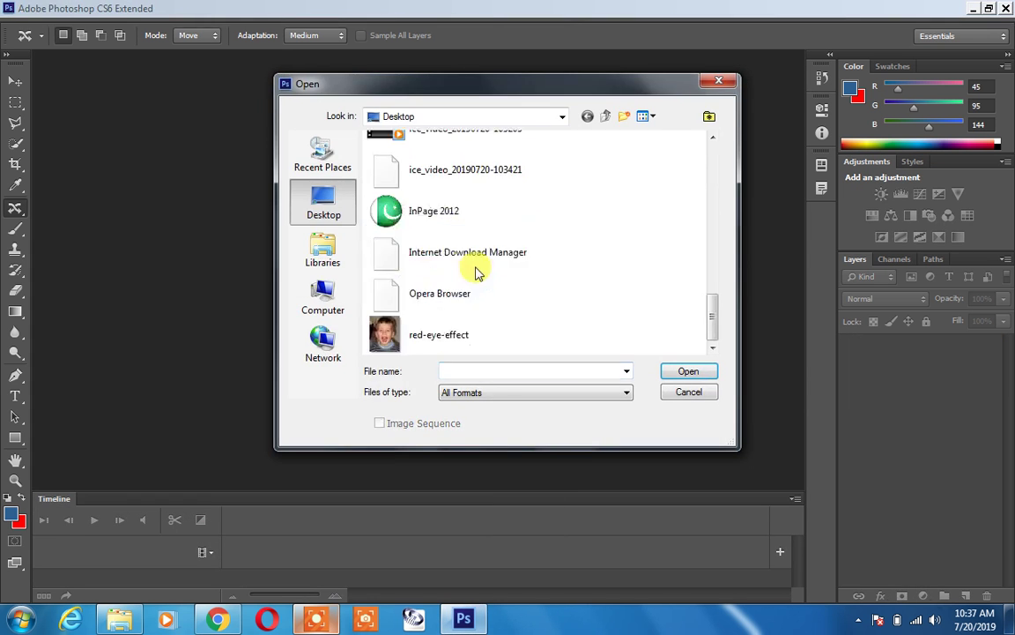
scroll(467, 269, up, 3)
scroll(432, 280, down, 4)
double_click(418, 331)
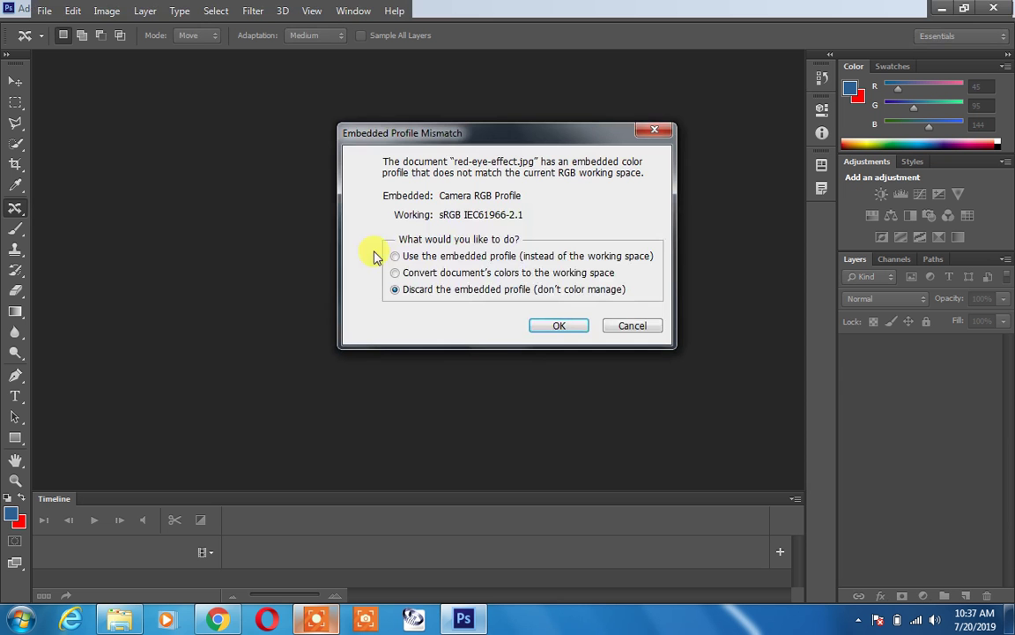
click(560, 325)
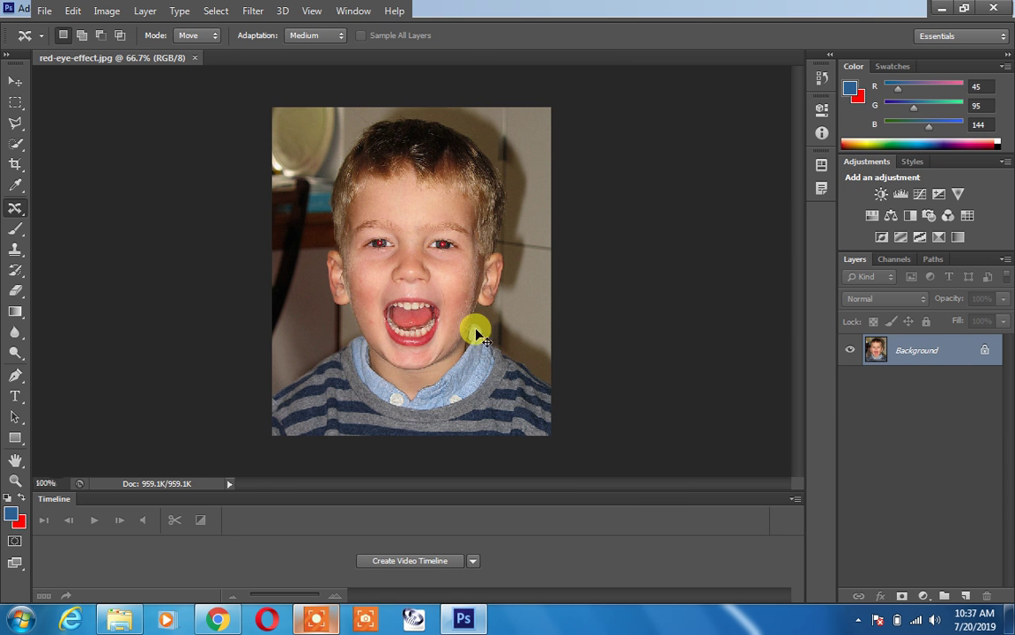
- Remove the red from both of the boy's pupils with the Red Eye Tool, and undo and redo the last correction to compare
key(ctrl+plus)
key(ctrl+plus)
key(ctrl+plus)
scroll(367, 264, up, 3)
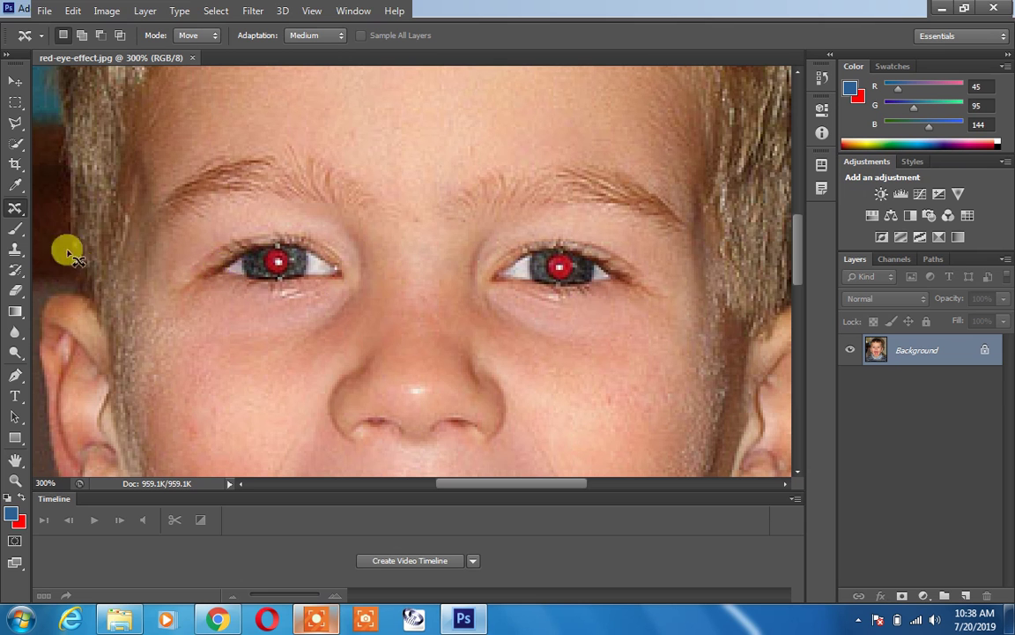
right_click(18, 209)
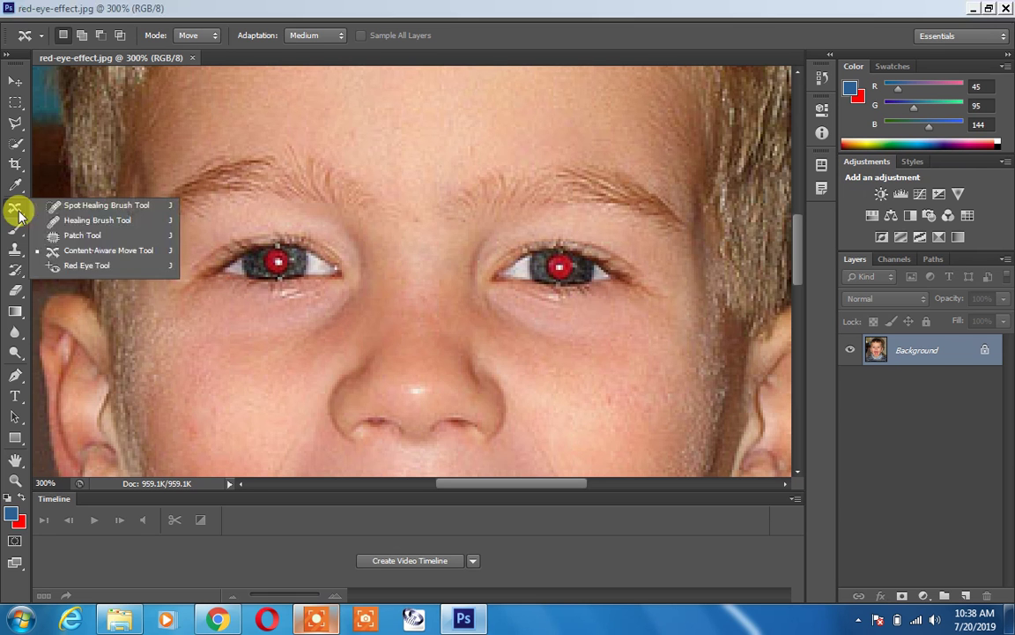
click(96, 273)
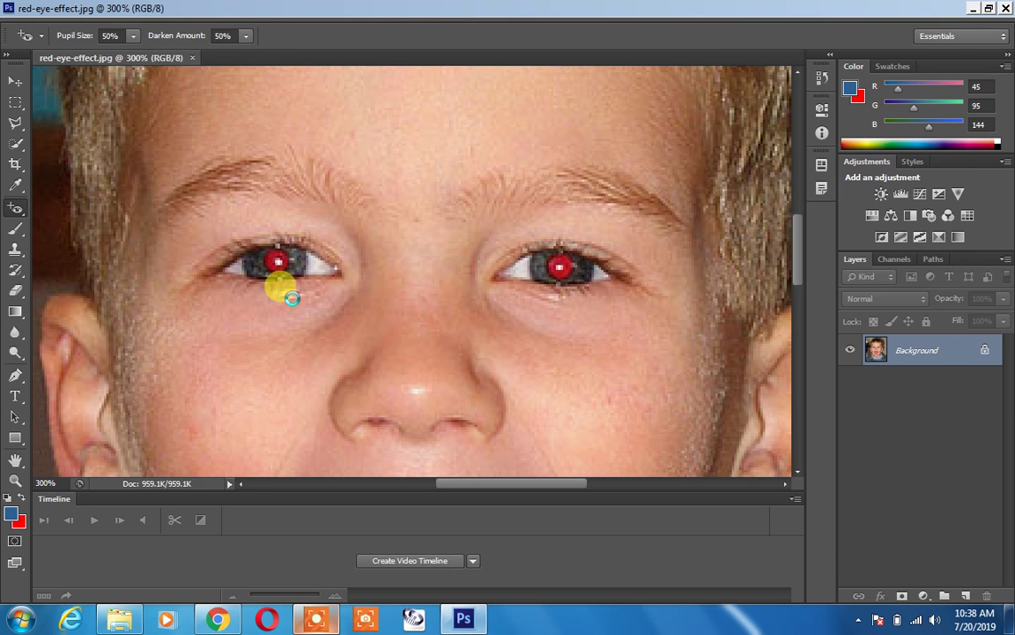
click(280, 271)
click(559, 266)
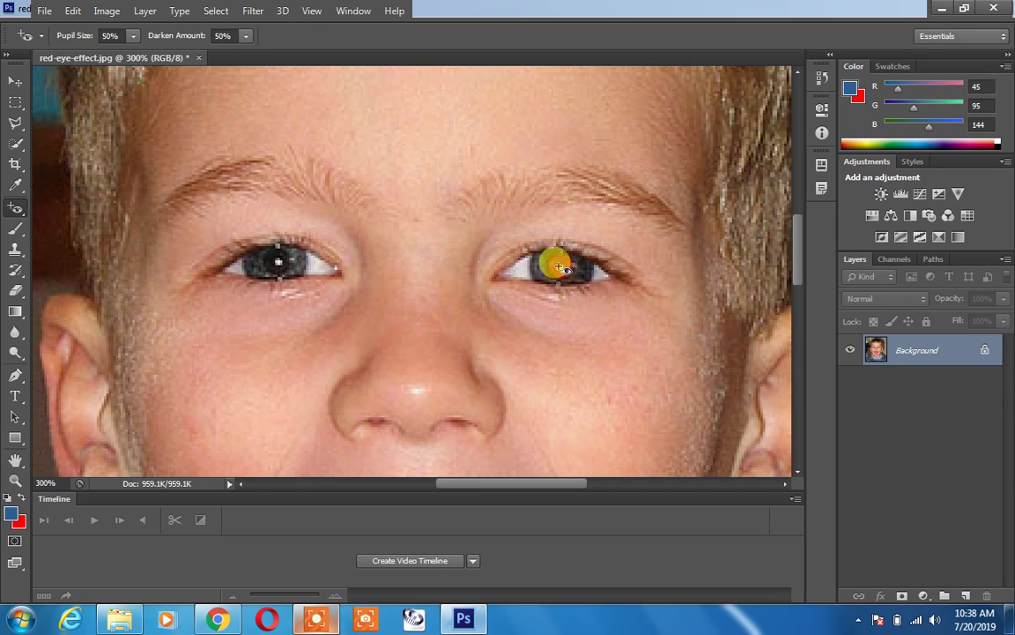
key(ctrl+z)
key(ctrl+z)
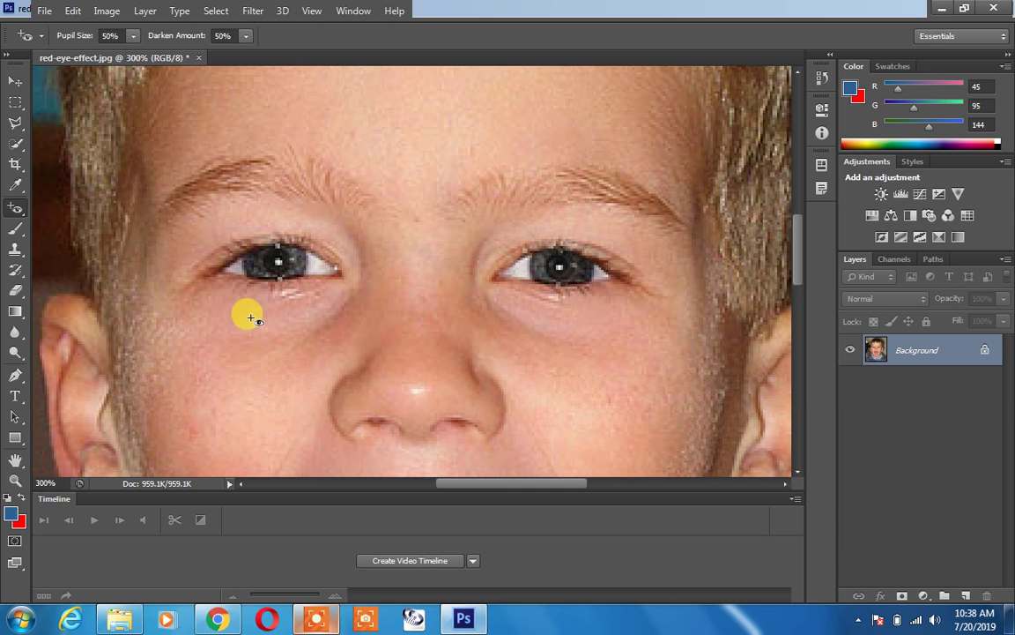
click(21, 225)
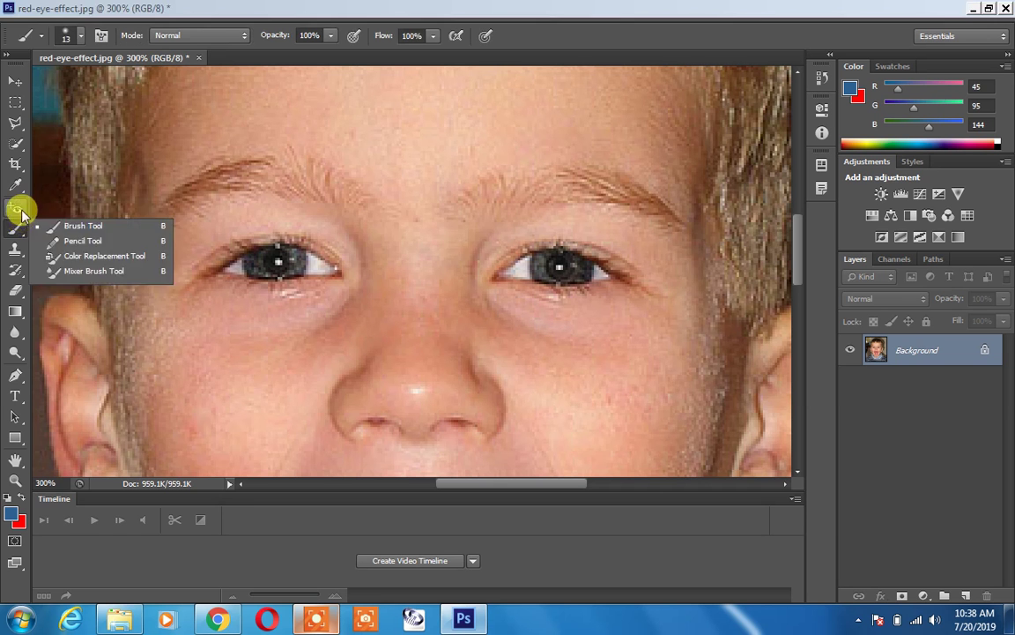
click(17, 209)
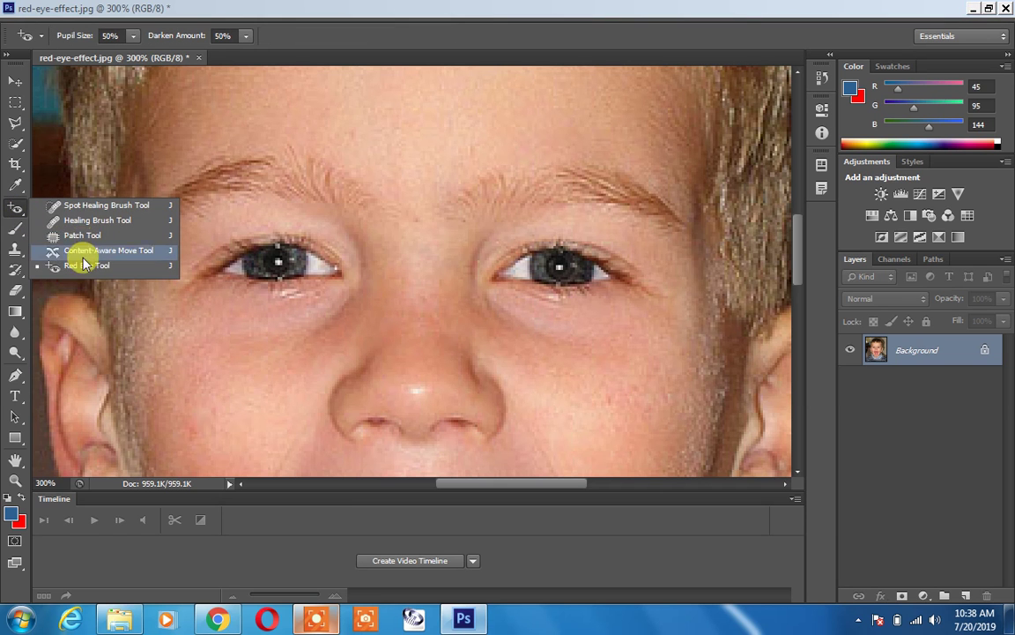
click(78, 266)
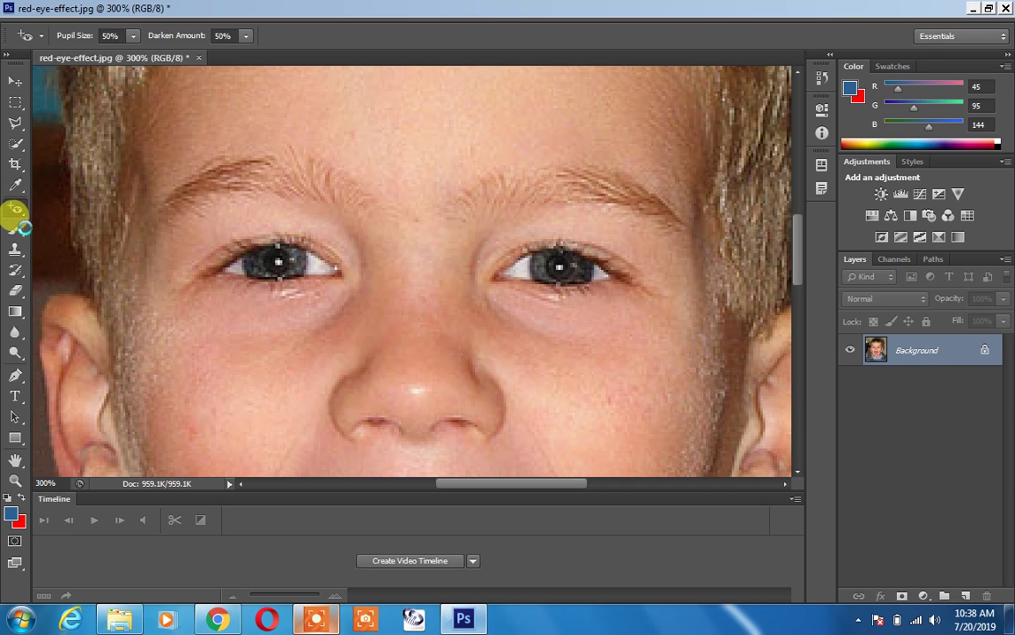
click(96, 250)
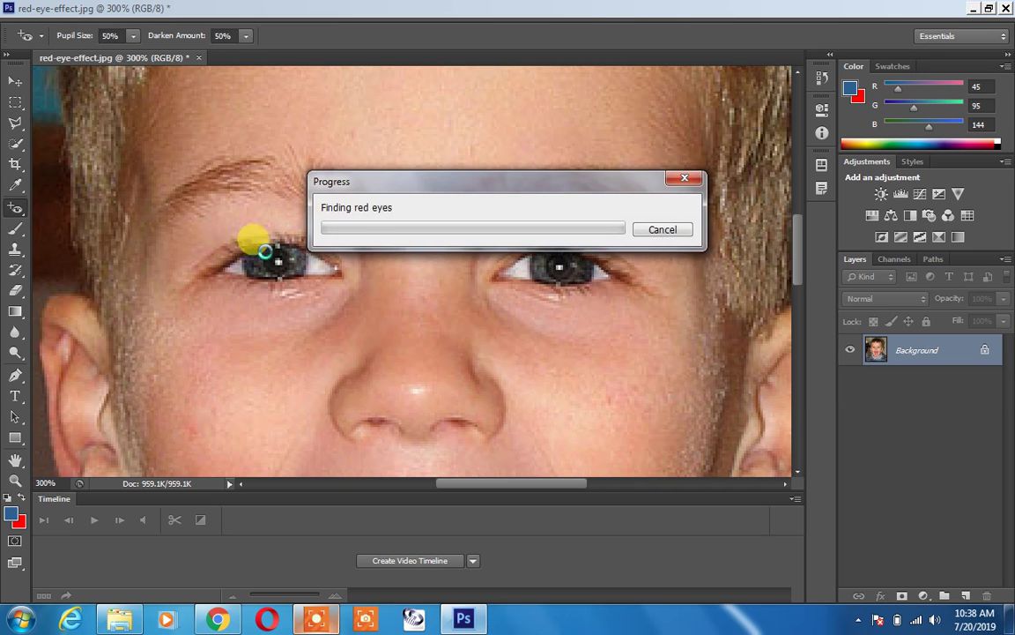